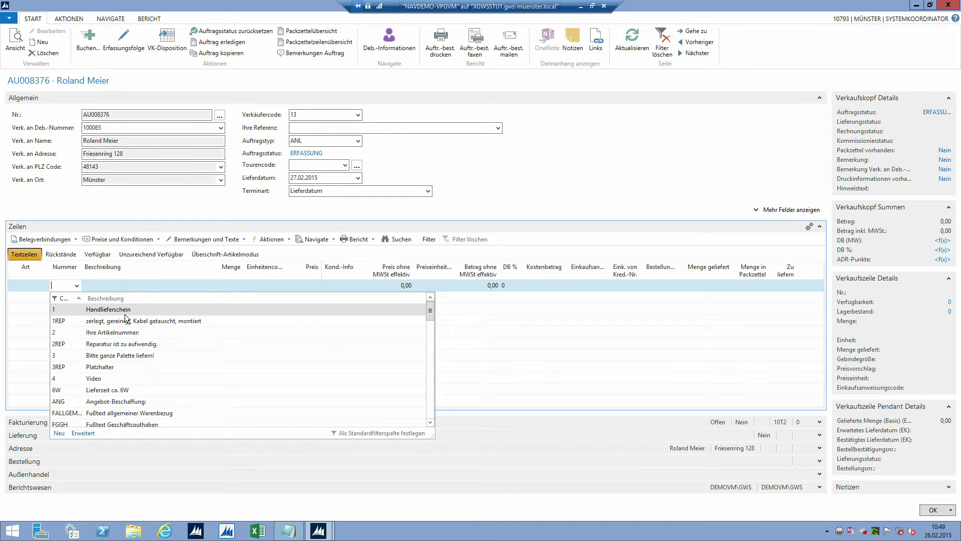
Leave the sales order and create the standard text code VIDEO with the description Videotext in the Standardtextcodes list
{"action": "key", "text": "Tab"}
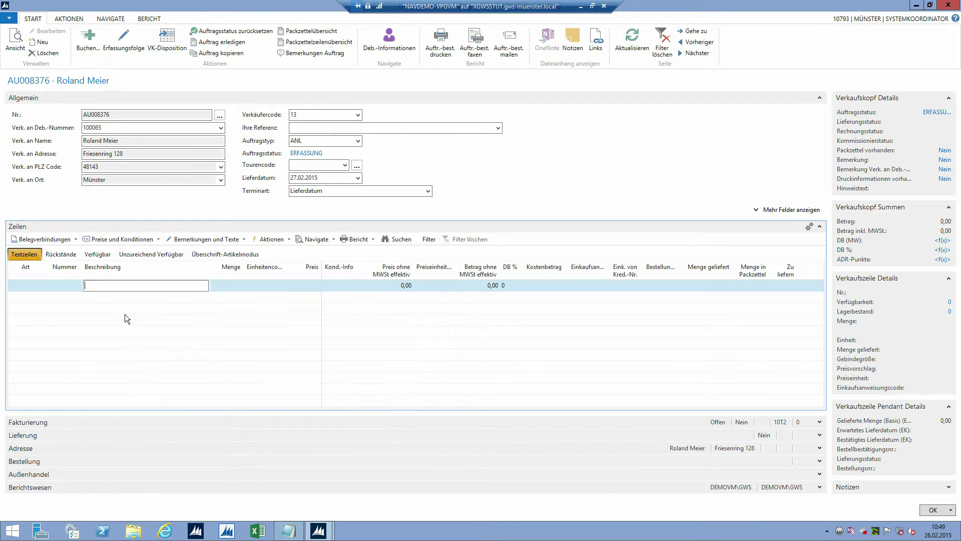
{"action": "left_click", "coordinate": [916, 6]}
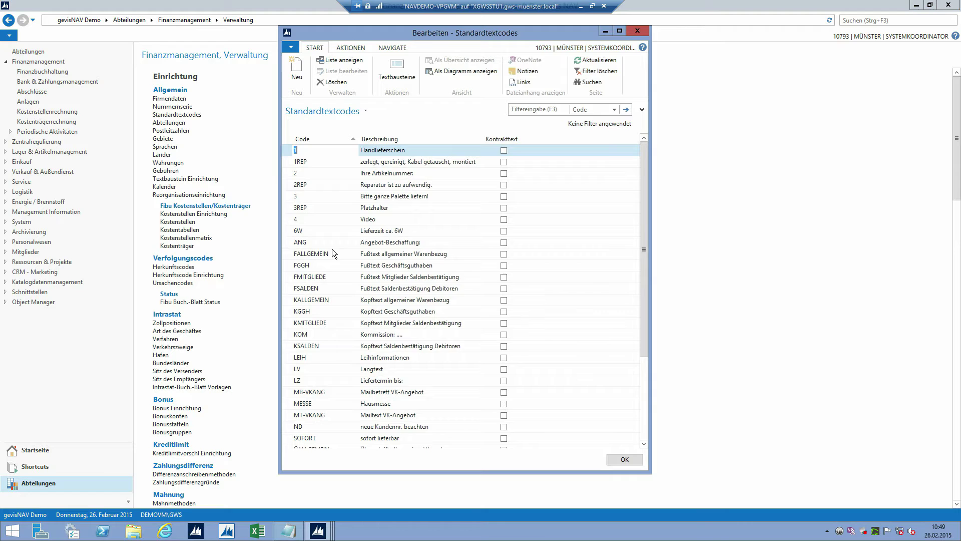
{"action": "left_click", "coordinate": [296, 73]}
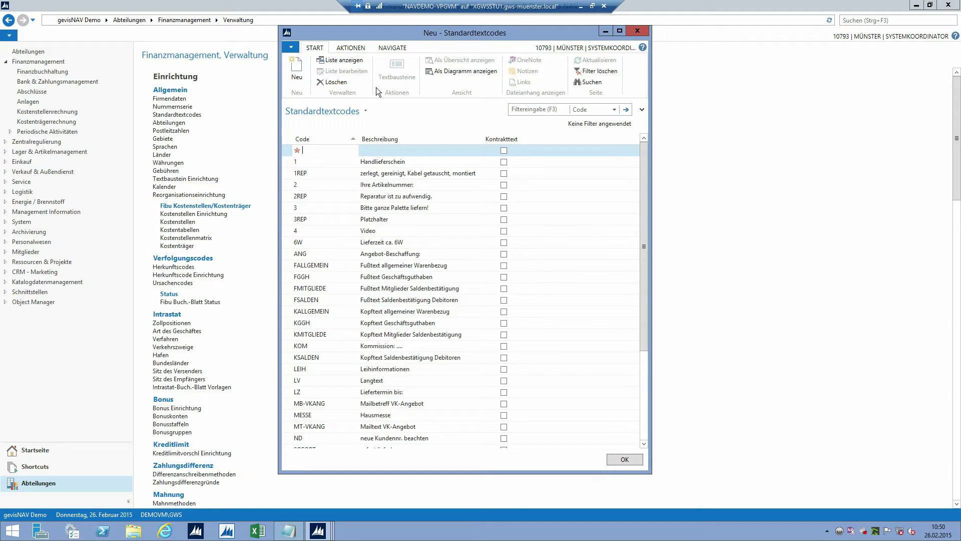
{"action": "type", "text": "video"}
{"action": "key", "text": "Tab"}
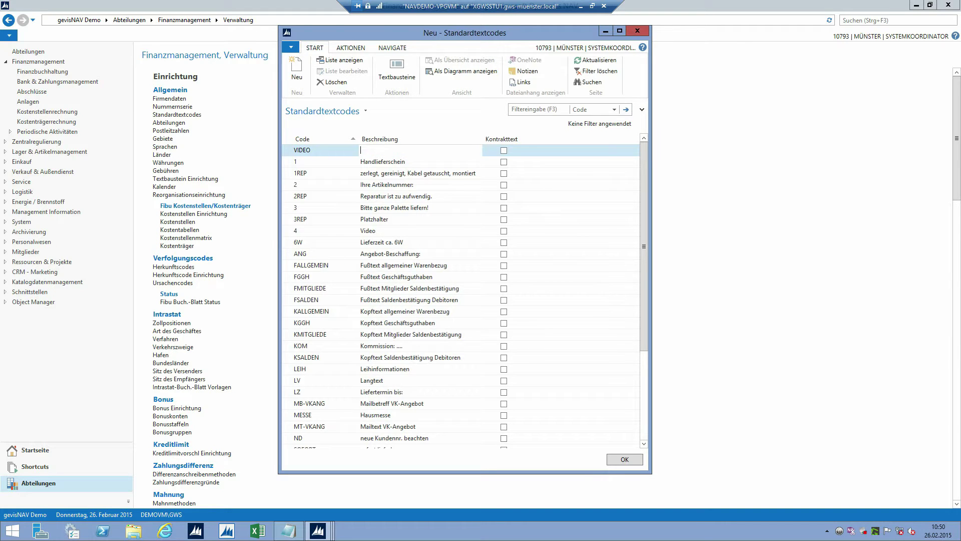
{"action": "type", "text": "Videotext"}
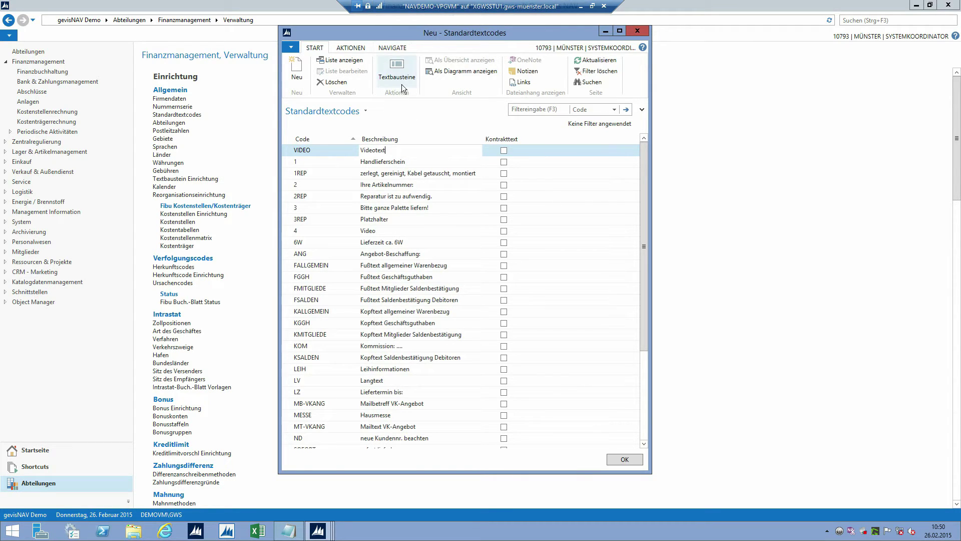
Create a new text block for the VIDEO code, valid for all languages, with the start date 26.02.2015
{"action": "left_click", "coordinate": [394, 72]}
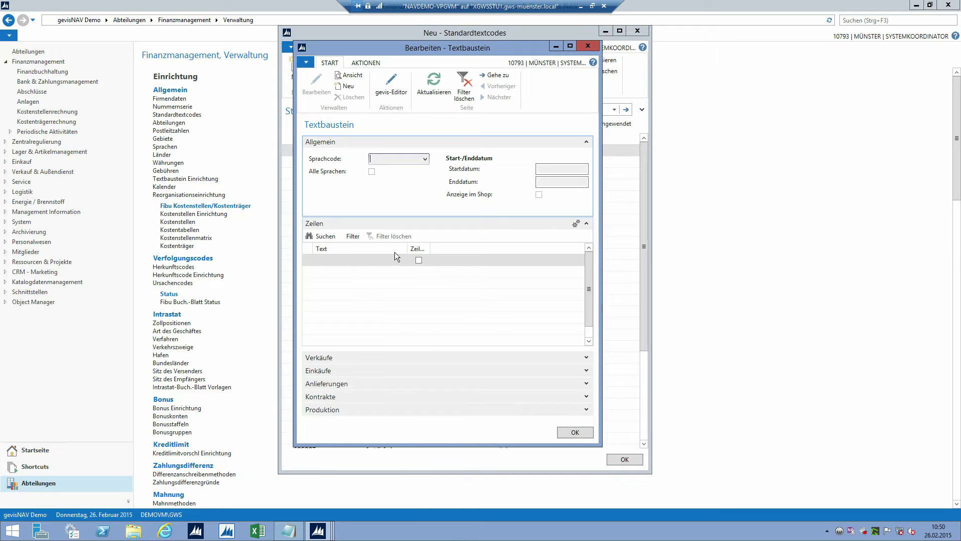
{"action": "left_click_drag", "start_coordinate": [406, 244], "coordinate": [458, 244]}
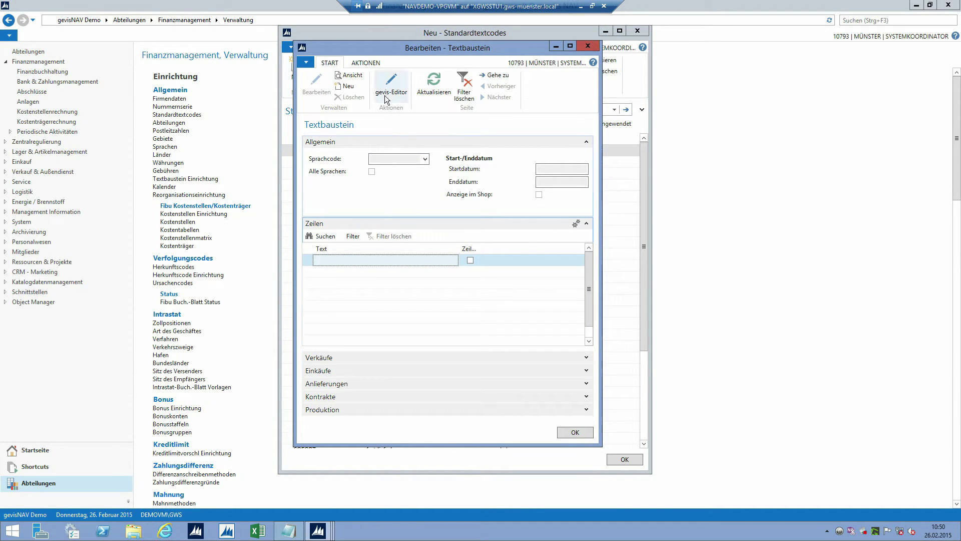
{"action": "left_click", "coordinate": [349, 88]}
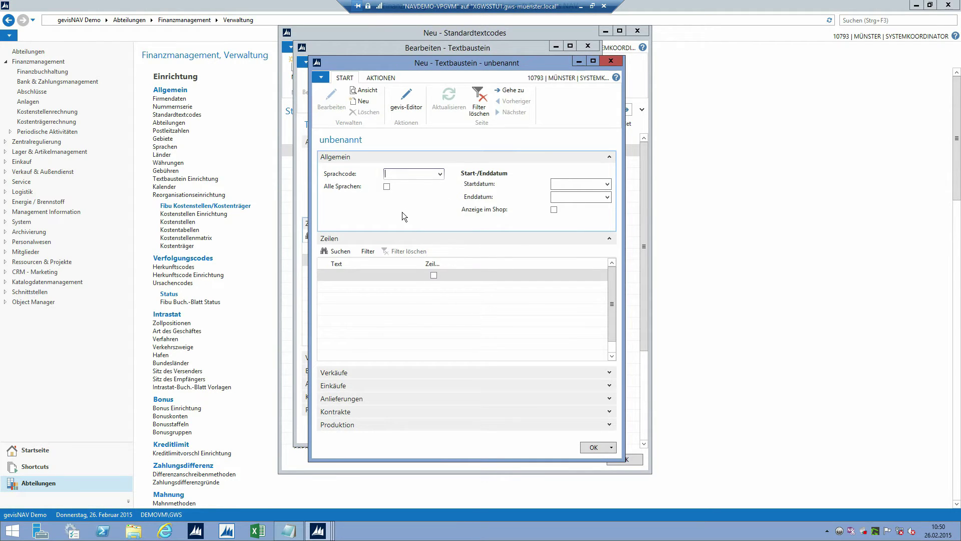
{"action": "left_click", "coordinate": [387, 187]}
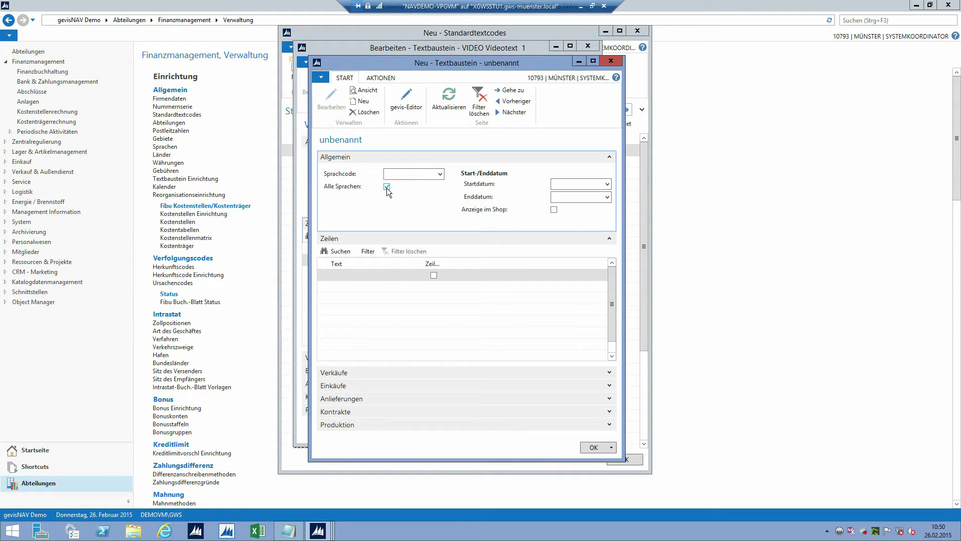
{"action": "left_click", "coordinate": [566, 186]}
{"action": "type", "text": "h"}
{"action": "key", "text": "Tab"}
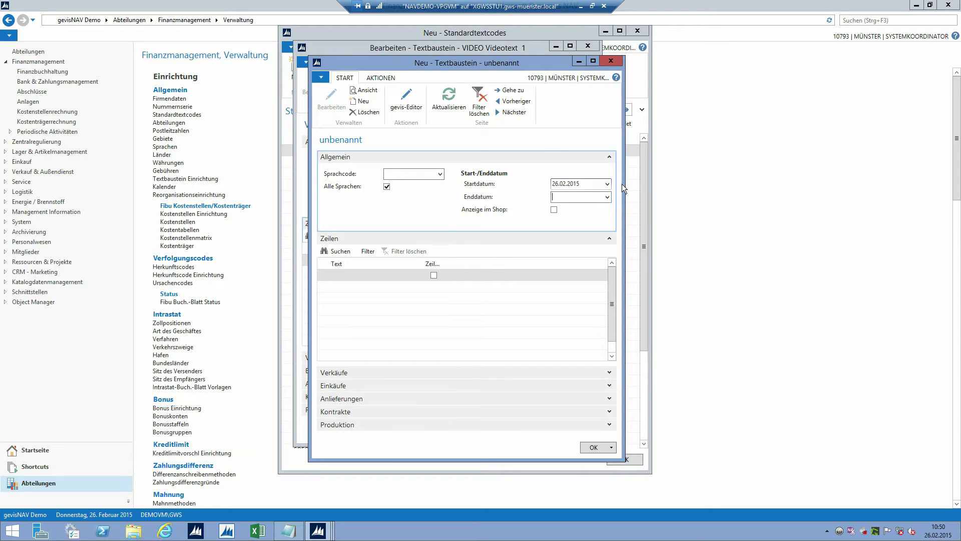
{"action": "left_click", "coordinate": [341, 277]}
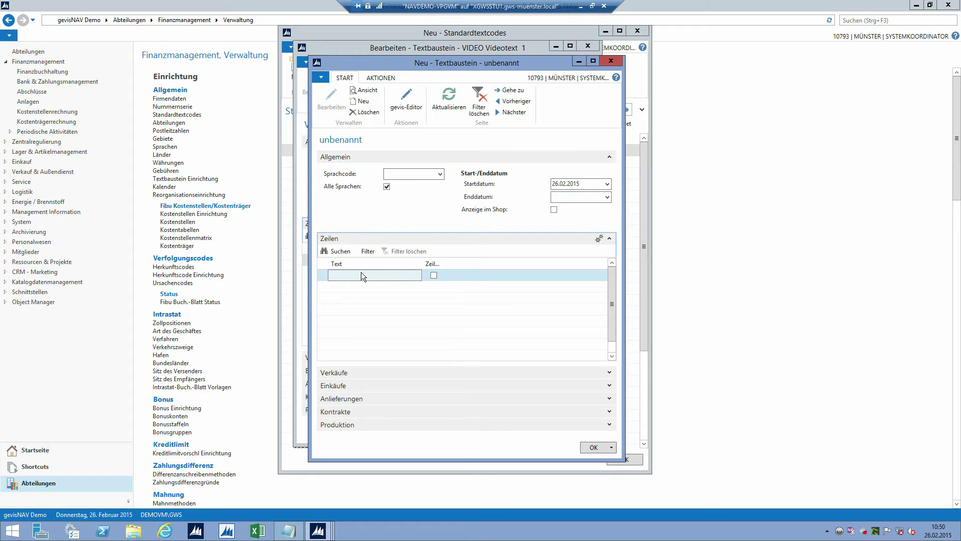
{"action": "left_click", "coordinate": [387, 186]}
{"action": "left_click", "coordinate": [387, 187]}
Enter two text lines in the text block: "Dies ist der Beispieltext für unser" and "Tipps und Tricks Video"
{"action": "left_click", "coordinate": [347, 276]}
{"action": "left_click", "coordinate": [332, 276]}
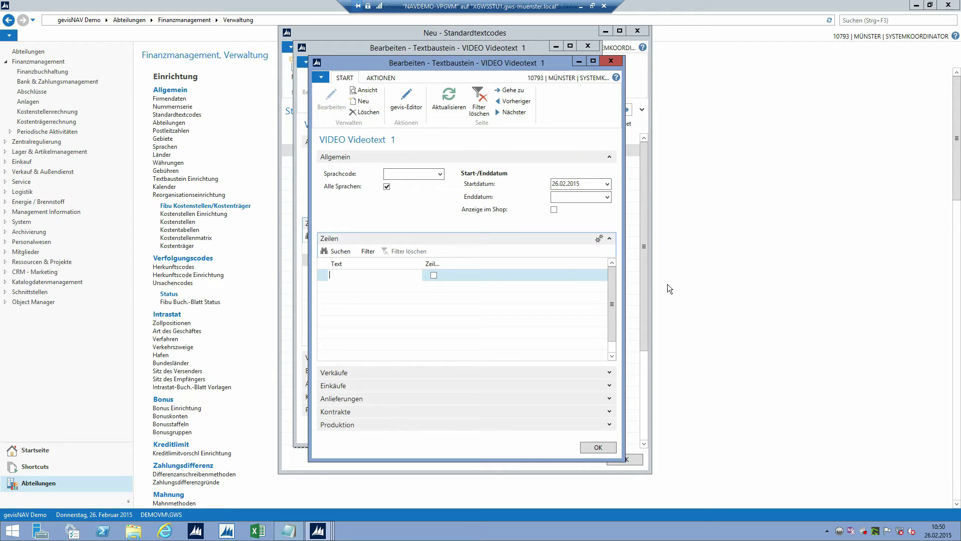
{"action": "type", "text": "Dies ist der Beispieltext für unser"}
{"action": "key", "text": "Tab"}
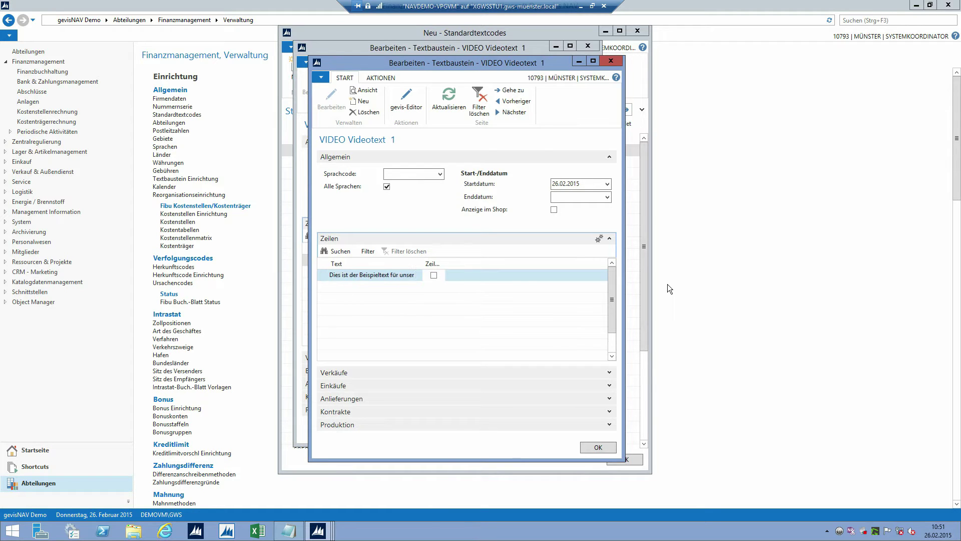
{"action": "key", "text": "Tab"}
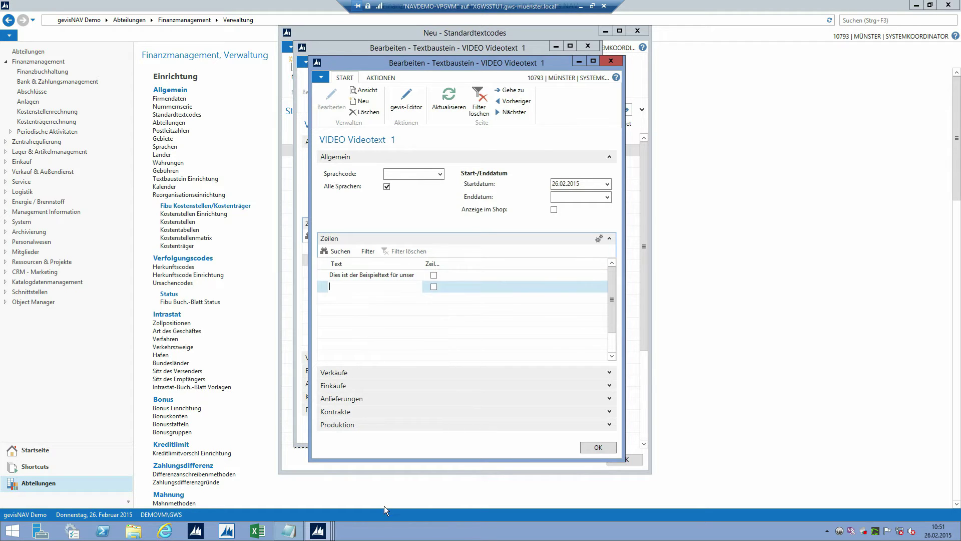
{"action": "type", "text": "Tipps und Tricks Video"}
Check the text block's document options for Verkäufe and Einkäufe, and close the text block and the standard text codes with OK
{"action": "left_click", "coordinate": [351, 372]}
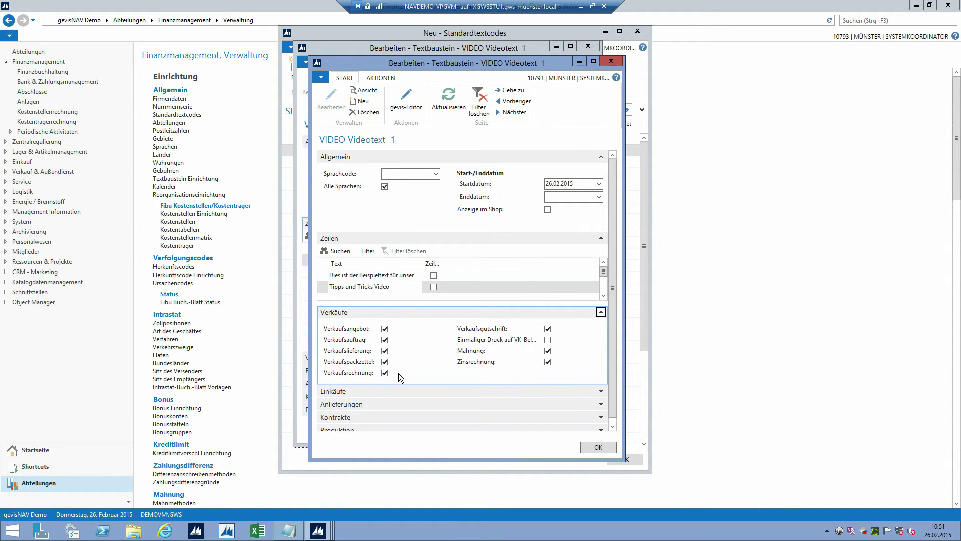
{"action": "left_click", "coordinate": [420, 315]}
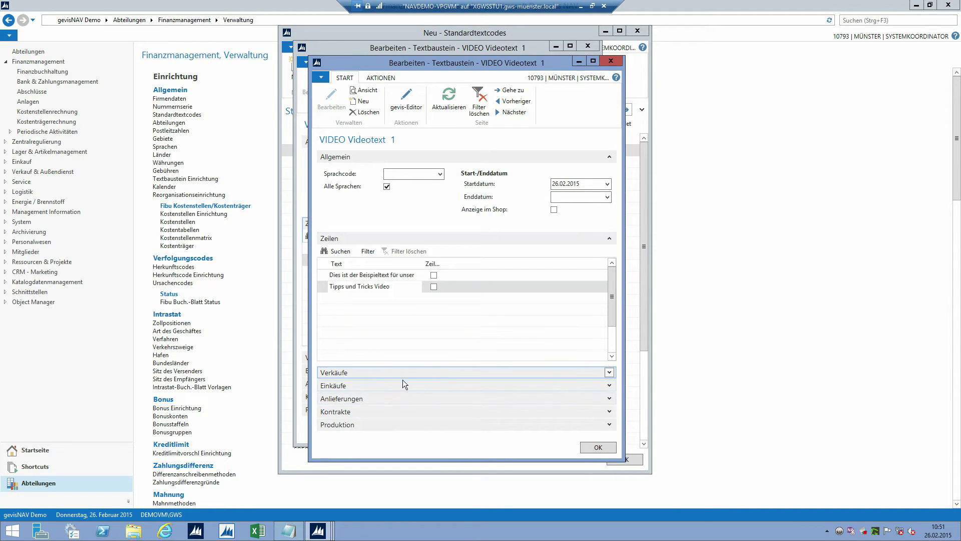
{"action": "left_click", "coordinate": [403, 384]}
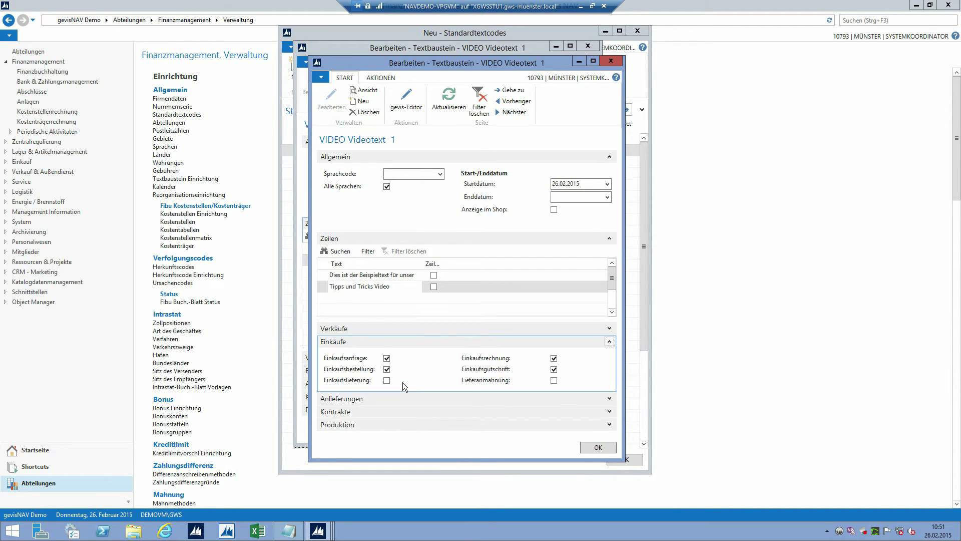
{"action": "left_click", "coordinate": [416, 340]}
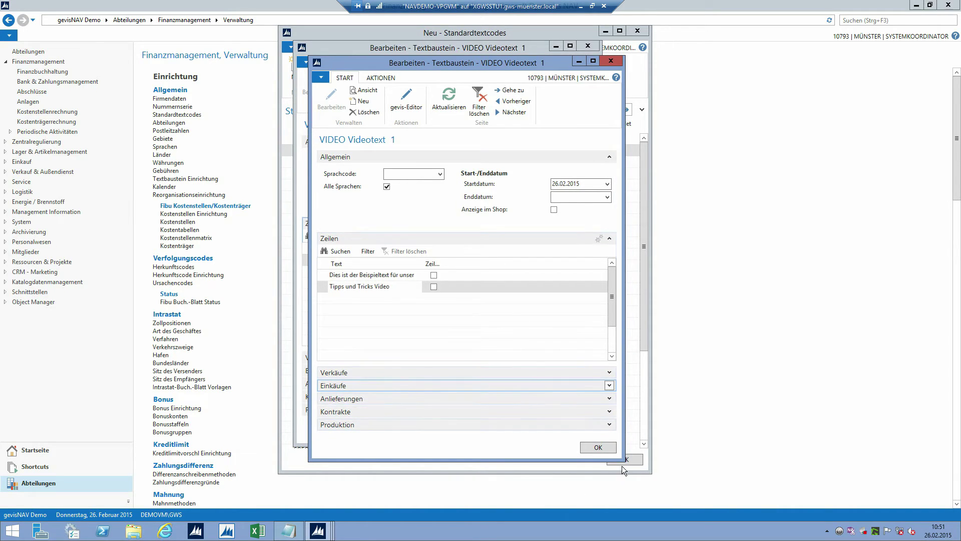
{"action": "left_click", "coordinate": [600, 448]}
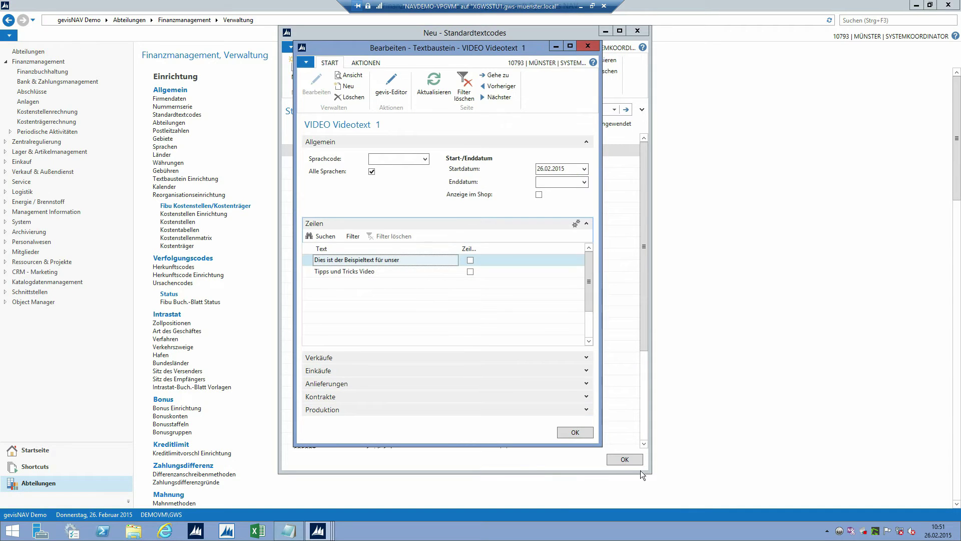
{"action": "left_click", "coordinate": [573, 434]}
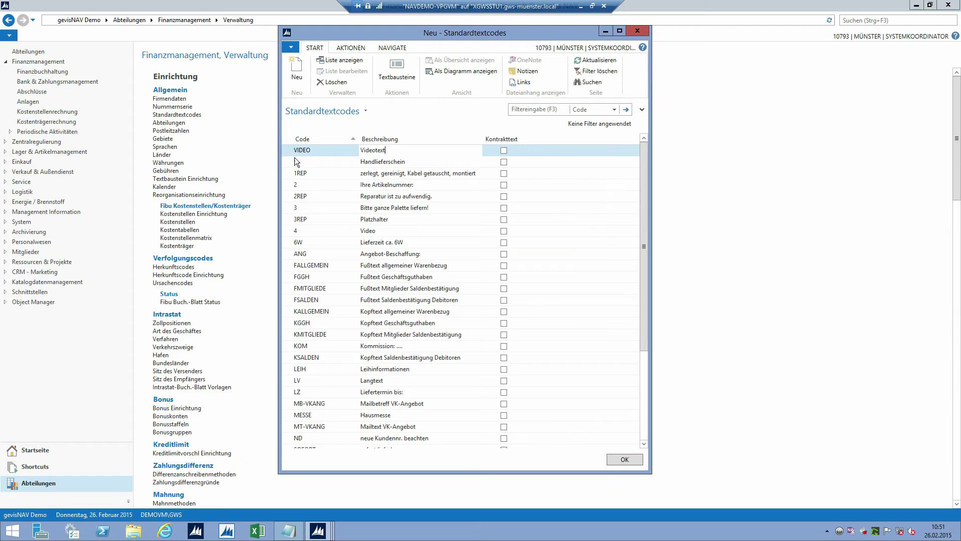
{"action": "left_click", "coordinate": [633, 463]}
Return to the open sales order, insert the standard text VIDEO in the first empty line and accept its text lines
{"action": "left_click", "coordinate": [321, 531]}
{"action": "left_click", "coordinate": [380, 465]}
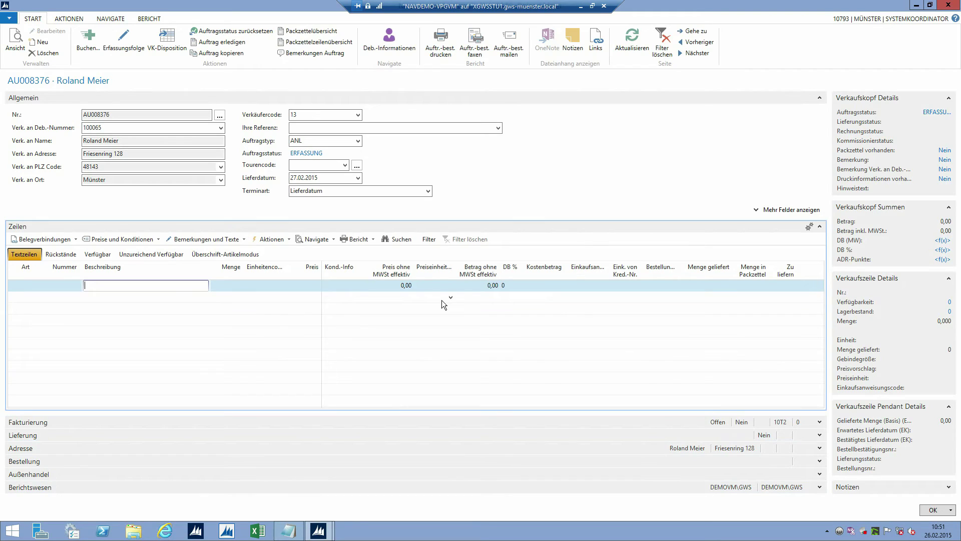
{"action": "left_click", "coordinate": [59, 286]}
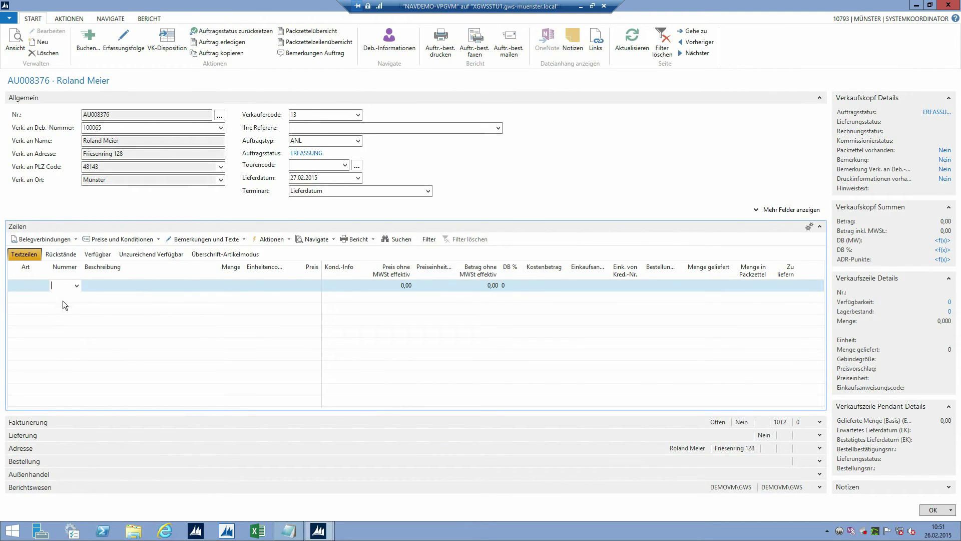
{"action": "left_click", "coordinate": [76, 286]}
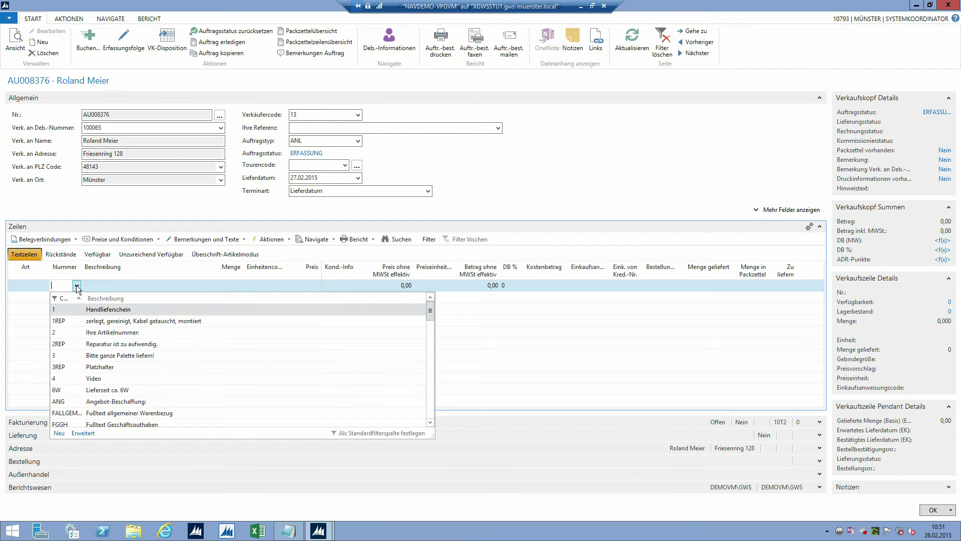
{"action": "scroll", "coordinate": [140, 366], "scroll_direction": "down", "scroll_amount": 15}
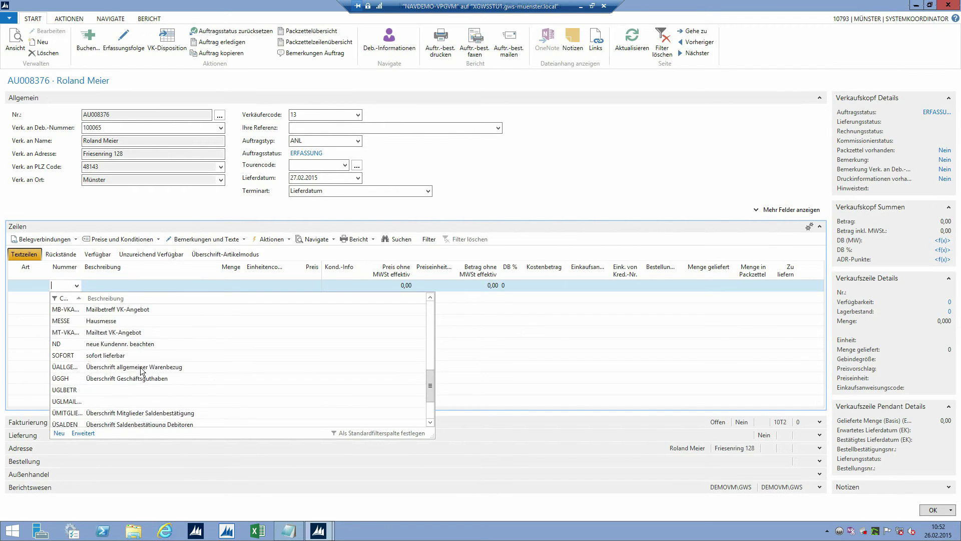
{"action": "scroll", "coordinate": [140, 369], "scroll_direction": "down", "scroll_amount": 1}
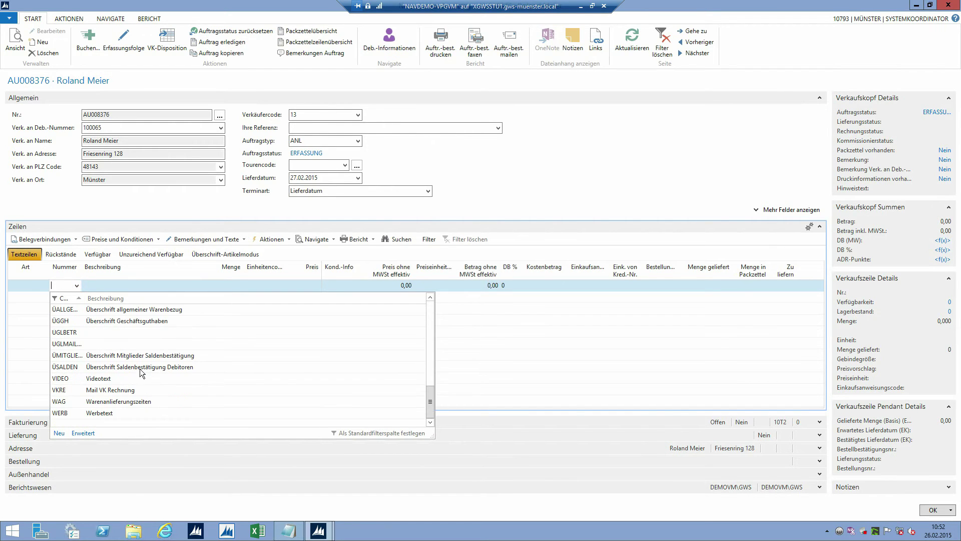
{"action": "left_click", "coordinate": [89, 379]}
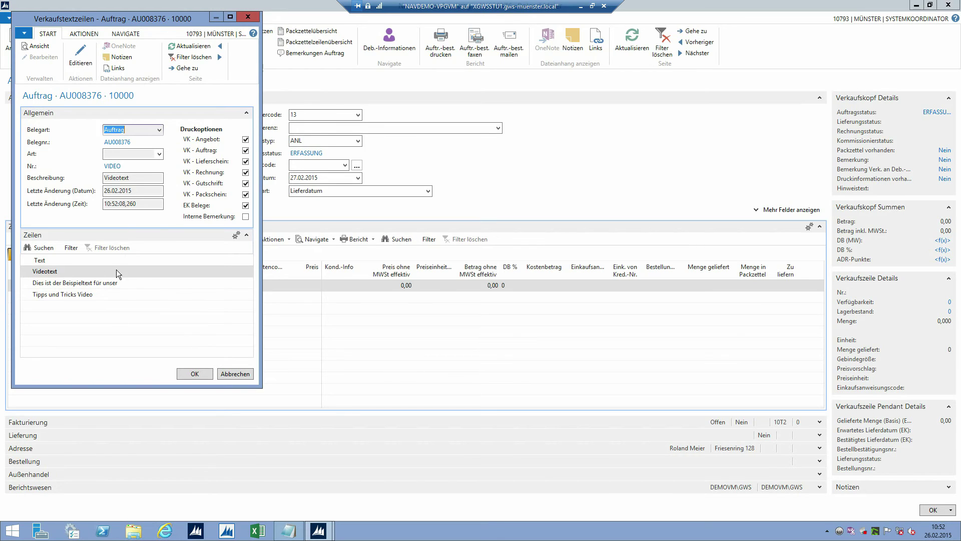
{"action": "left_click", "coordinate": [80, 294]}
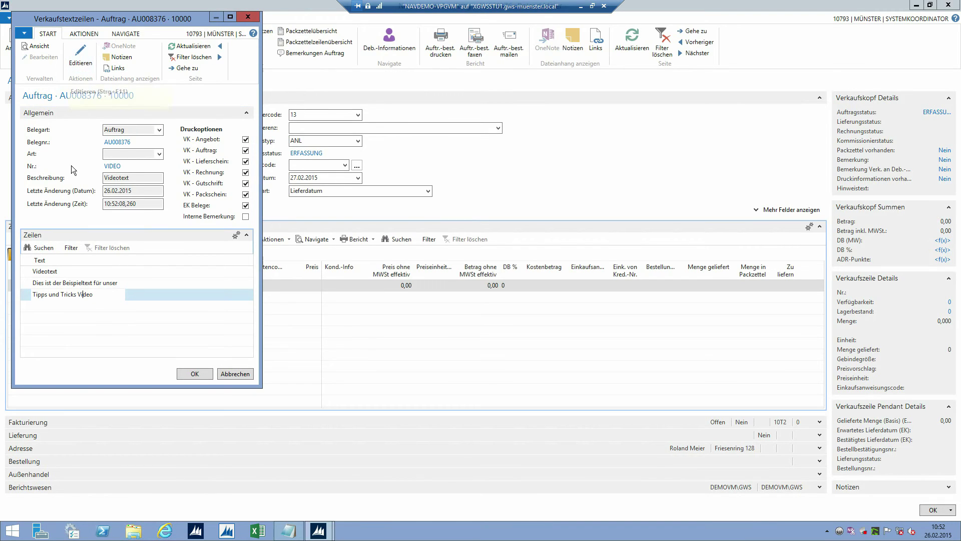
{"action": "left_click", "coordinate": [65, 272]}
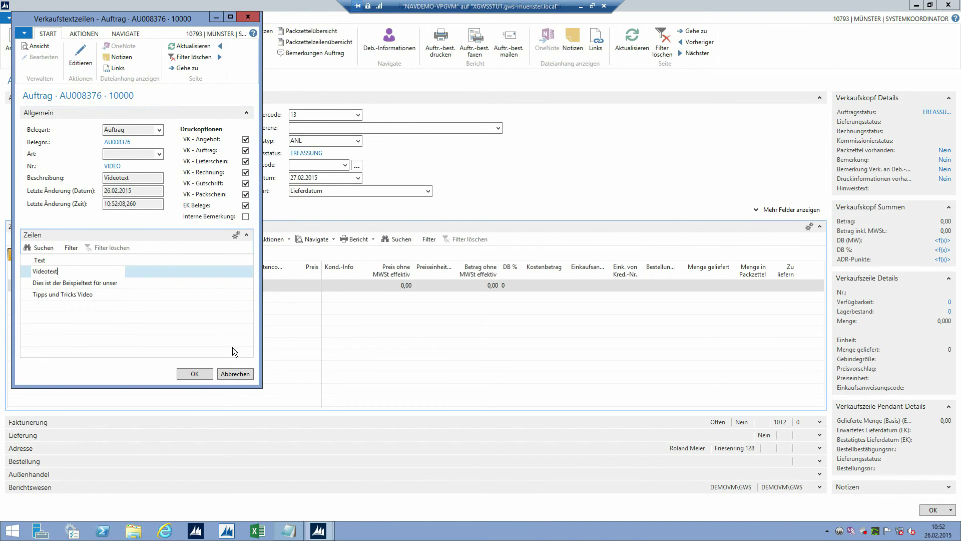
{"action": "left_click", "coordinate": [200, 375]}
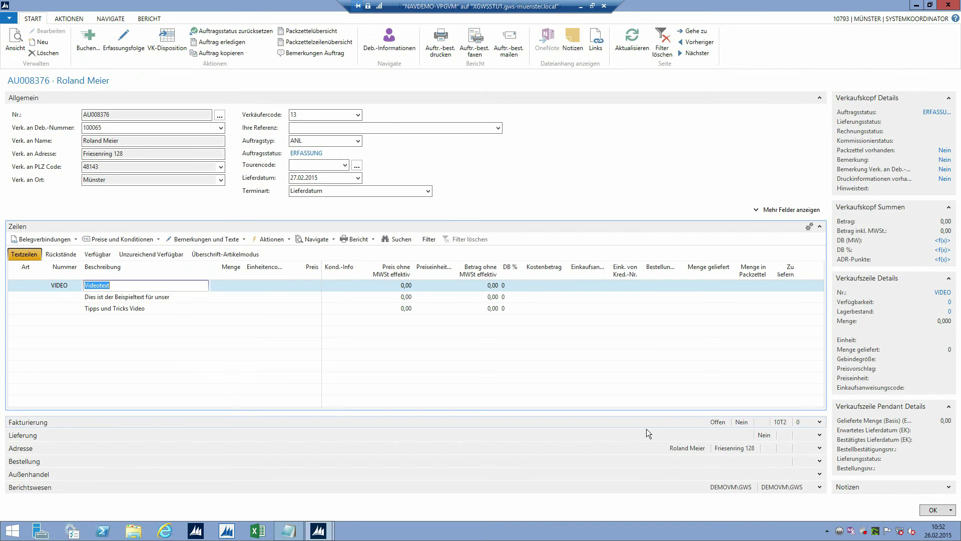